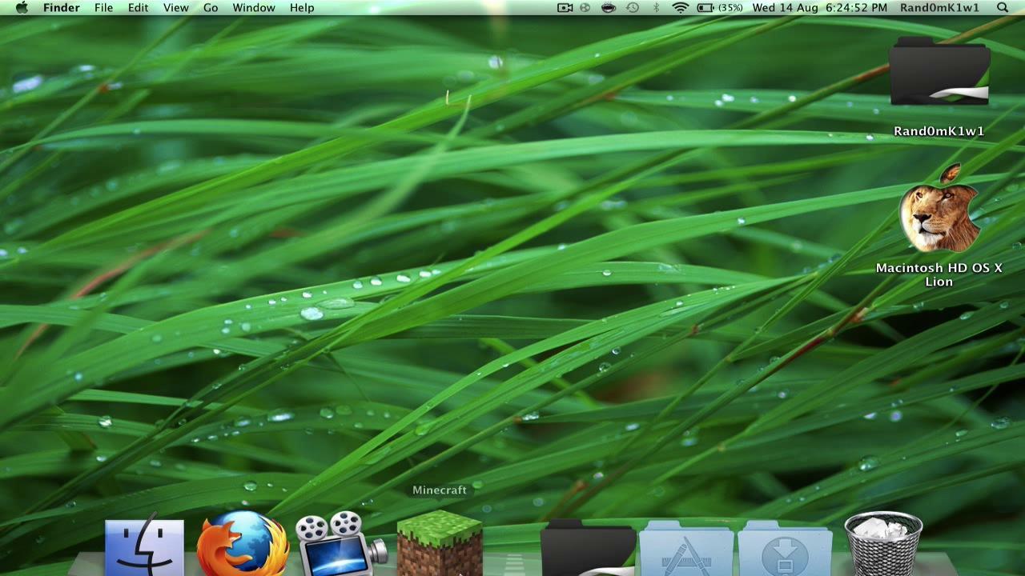
Launch Minecraft Launcher from its Dock icon
{"action": "left_click", "coordinate": [438, 512]}
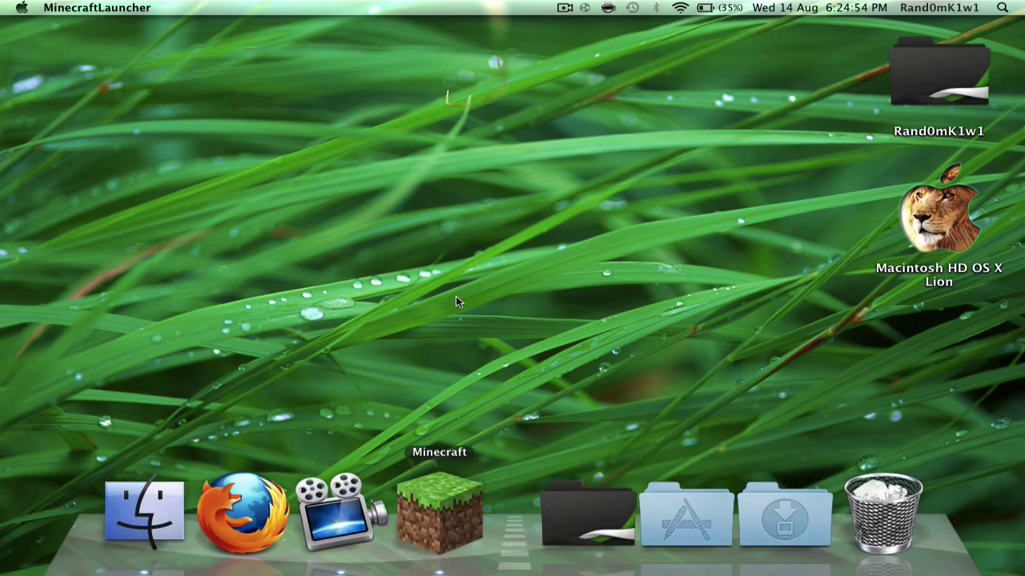
Let the launcher finish loading the news page and the Minecraft 1.6.2 profile
{"action": "key", "text": "F3"}
{"action": "key", "text": "F3"}
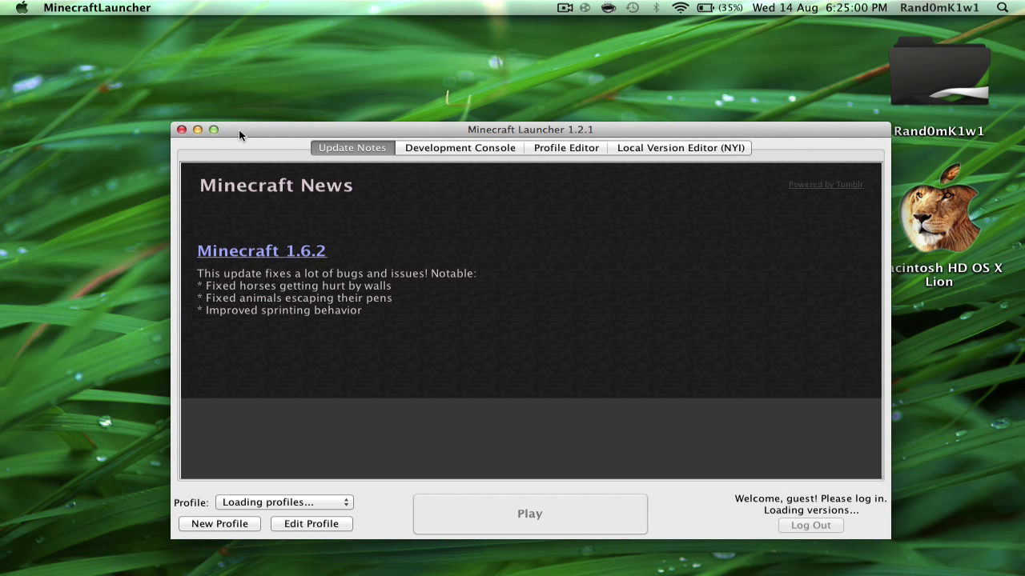
{"action": "left_click", "coordinate": [565, 7]}
{"action": "left_click", "coordinate": [565, 7]}
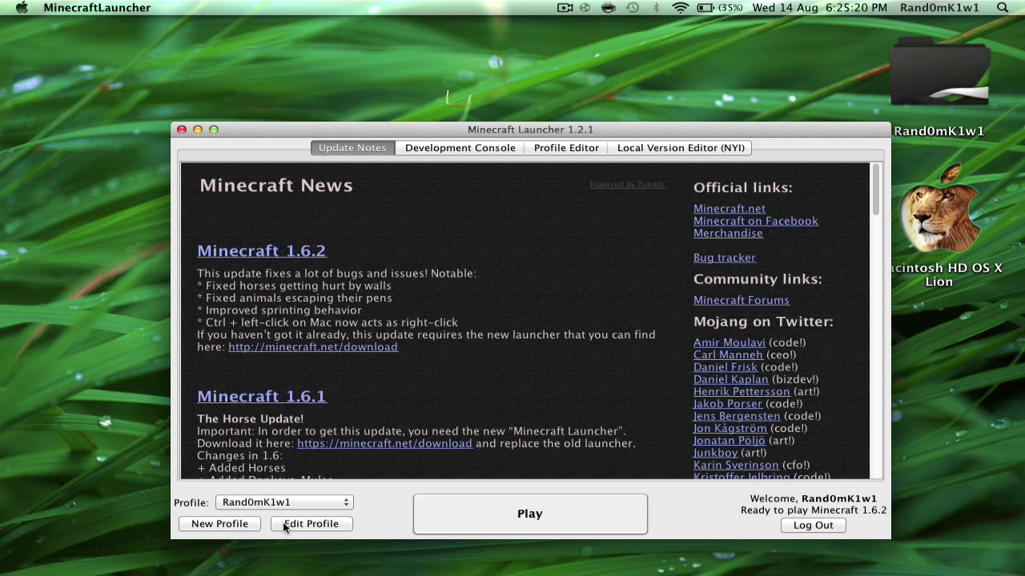
In the profile editor, toggle crash assistance and JVM Arguments, leaving -Xmx2G enabled
{"action": "left_click", "coordinate": [288, 528]}
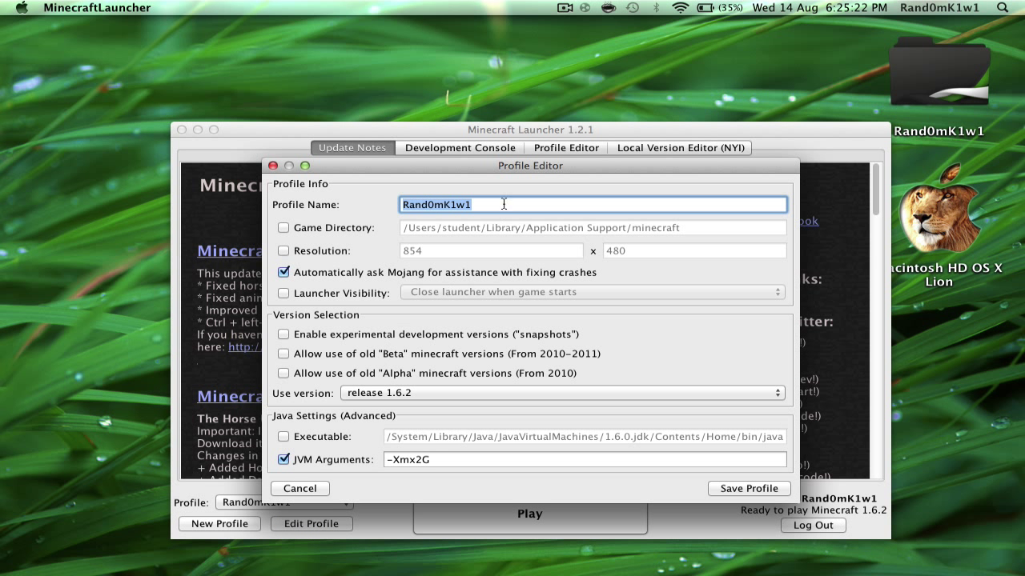
{"action": "left_click", "coordinate": [283, 460]}
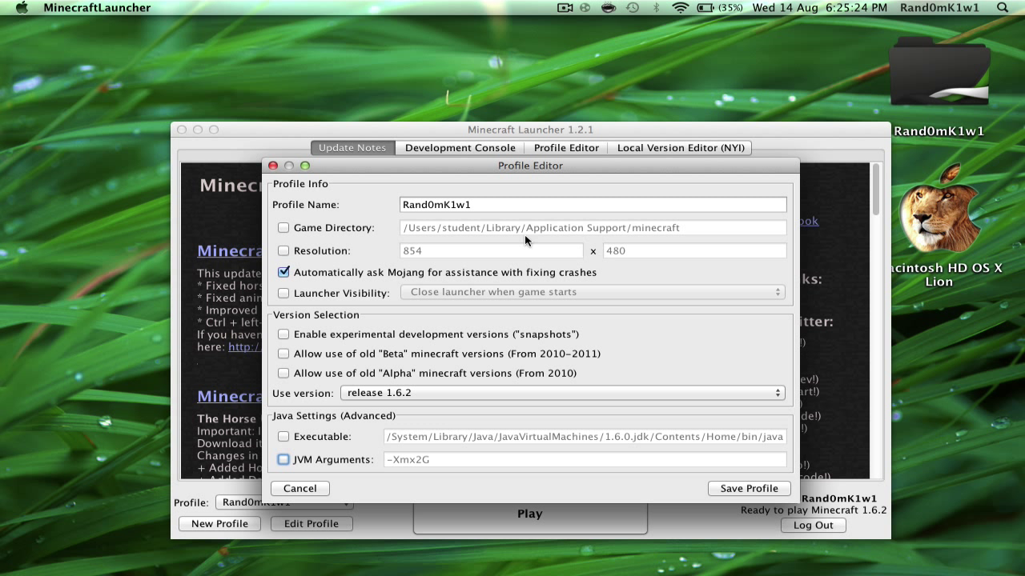
{"action": "left_click", "coordinate": [601, 274]}
{"action": "left_click", "coordinate": [293, 275]}
{"action": "left_click", "coordinate": [284, 459]}
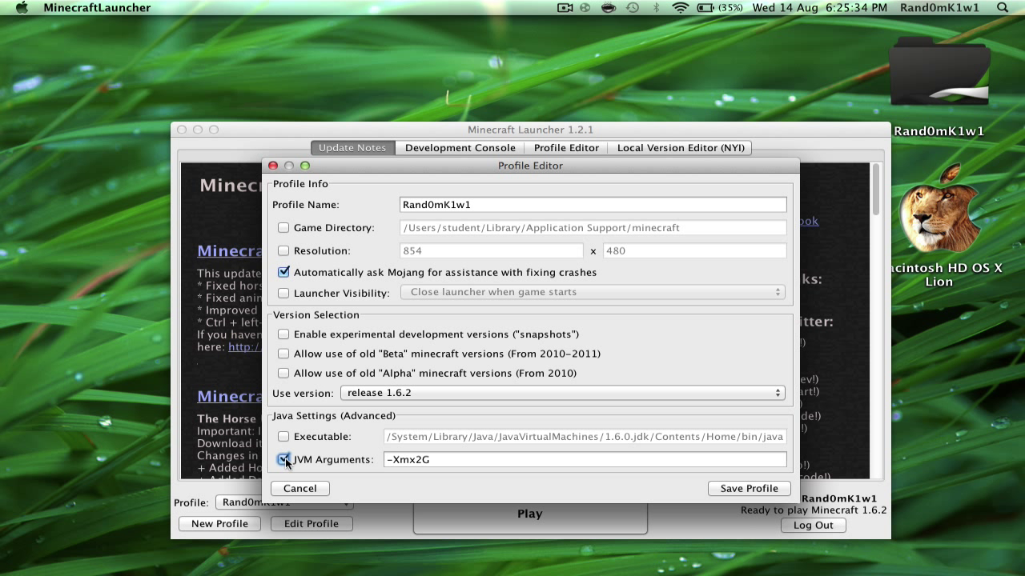
{"action": "left_click", "coordinate": [417, 459]}
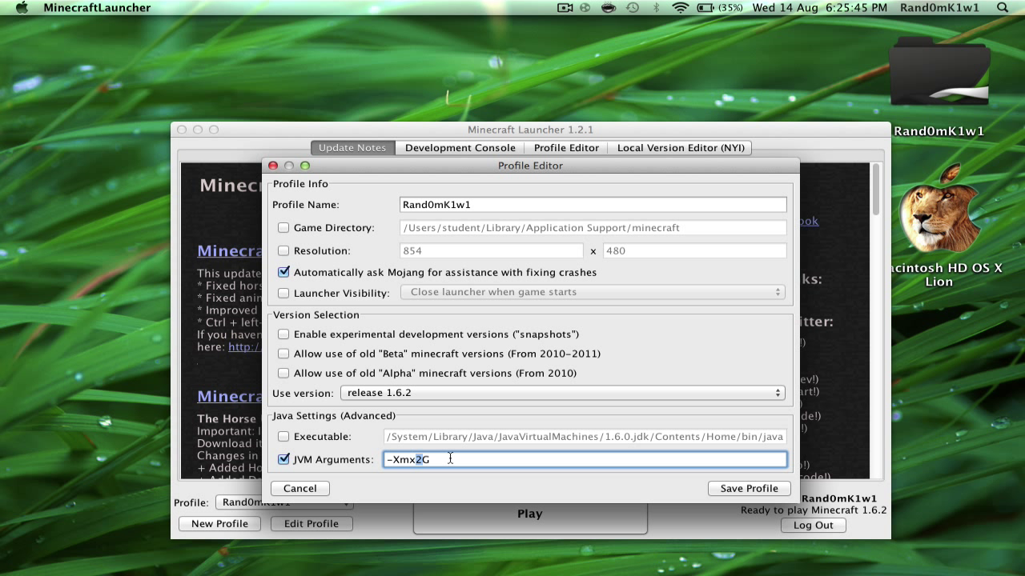
{"action": "key", "text": "BackSpace"}
{"action": "key", "text": "BackSpace"}
{"action": "type", "text": "2"}
{"action": "left_click", "coordinate": [748, 489]}
Start Minecraft 1.6.2 using the saved -Xmx2G profile
{"action": "left_click", "coordinate": [559, 519]}
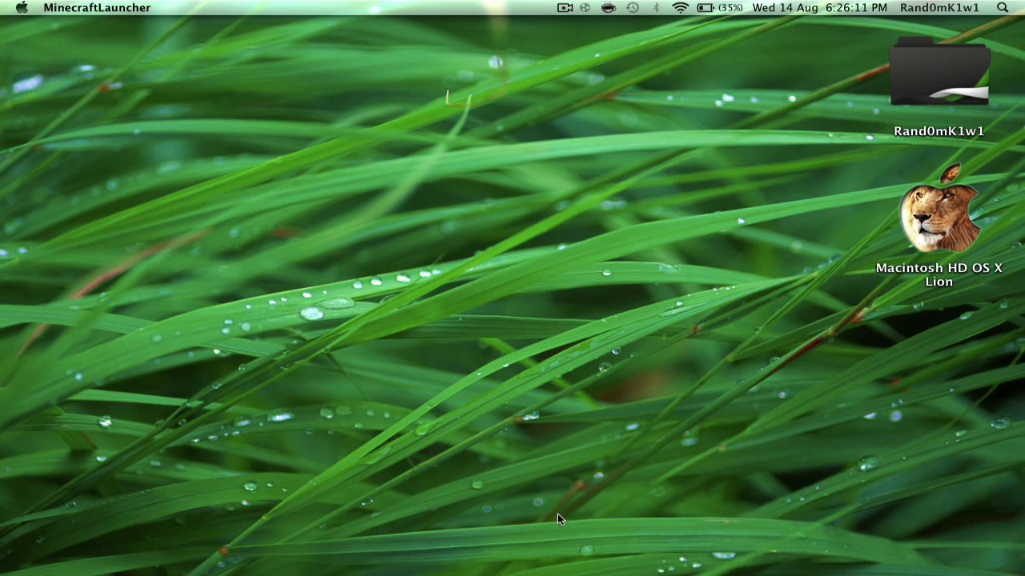